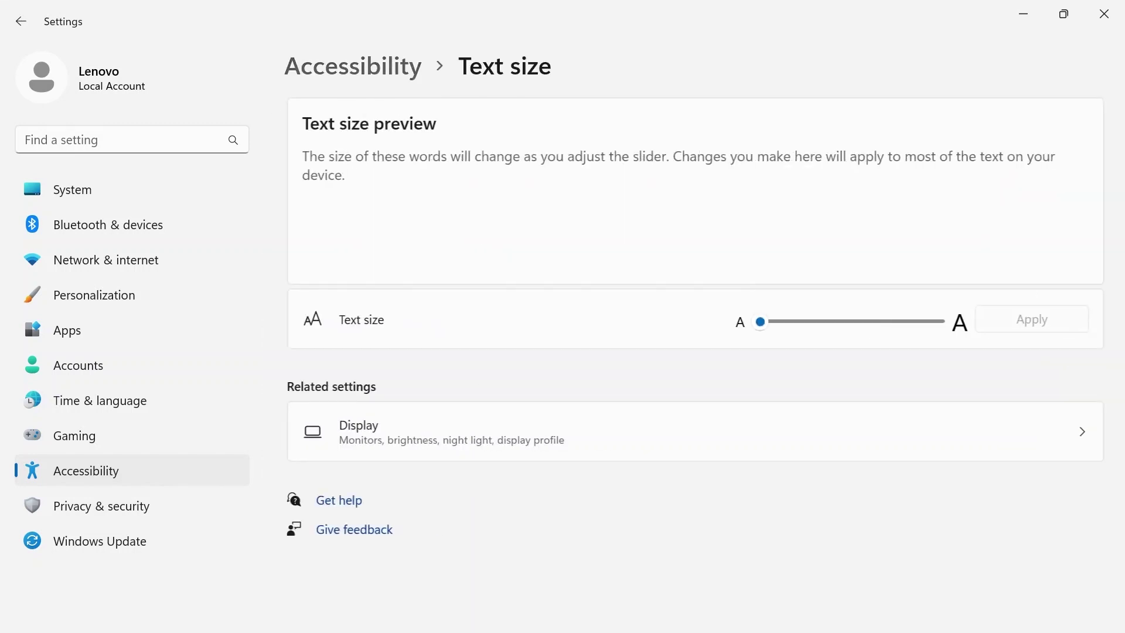
Step: Increase the system text size to a little under the middle of its range and apply it
left_click_drag(761, 322, 833, 322)
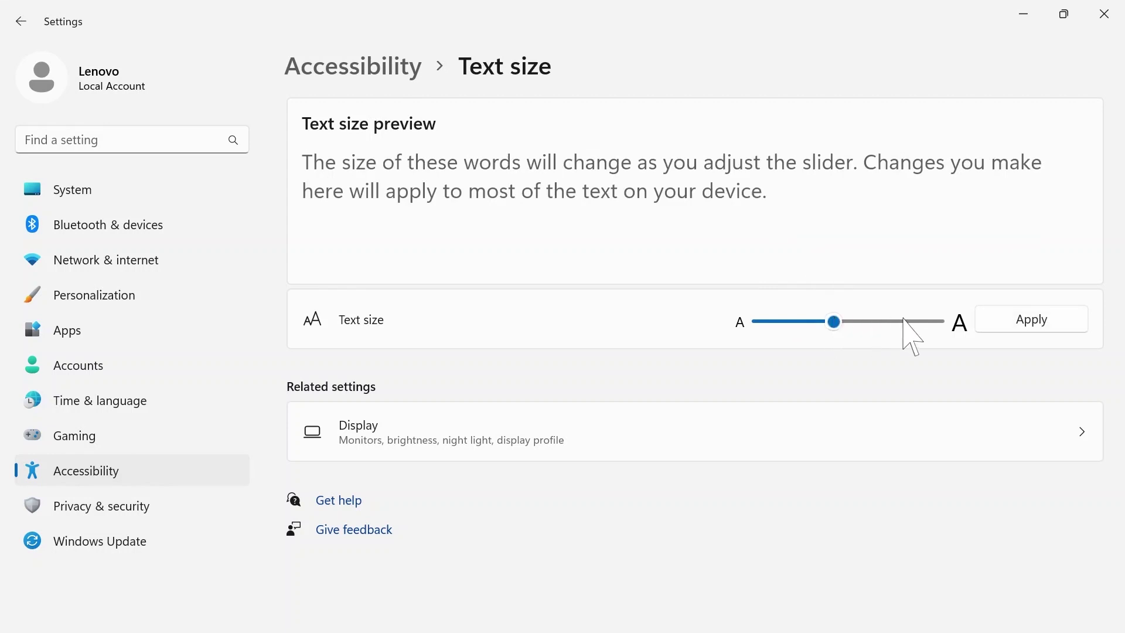
left_click(1032, 320)
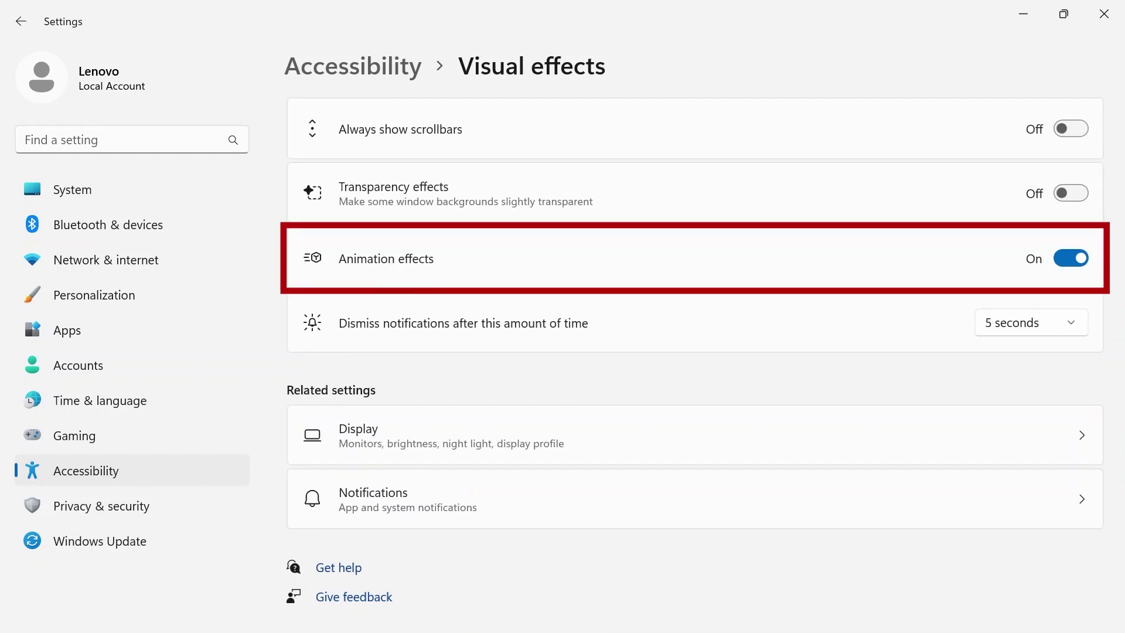
Step: View the choices for how long notifications stay before being dismissed, and open the Mouse pointer and touch settings
left_click(1038, 330)
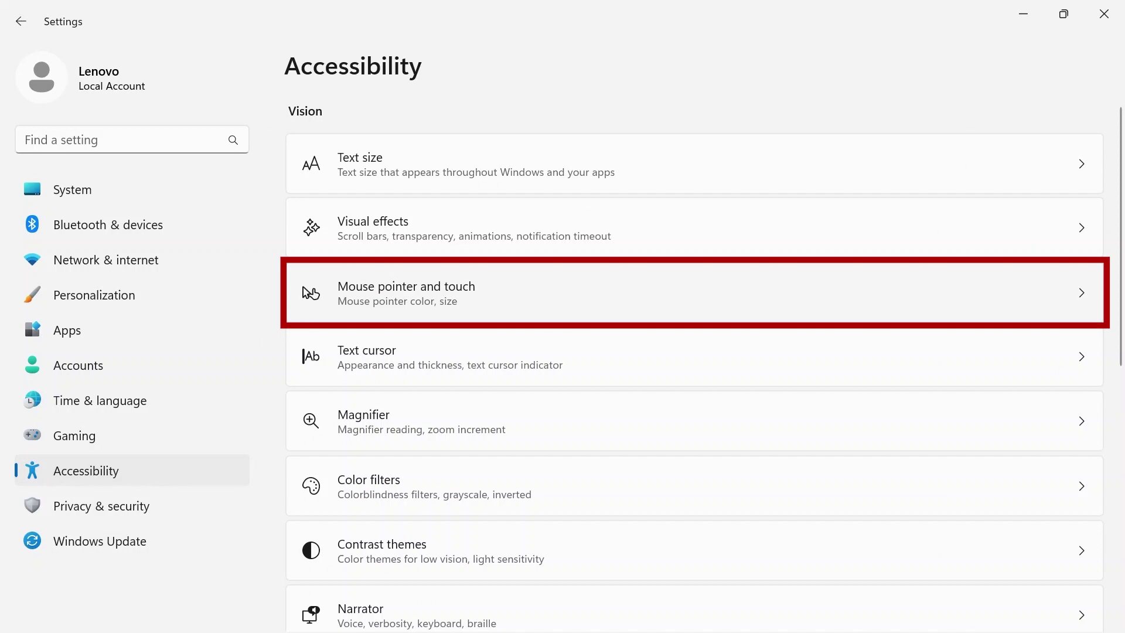
left_click(695, 293)
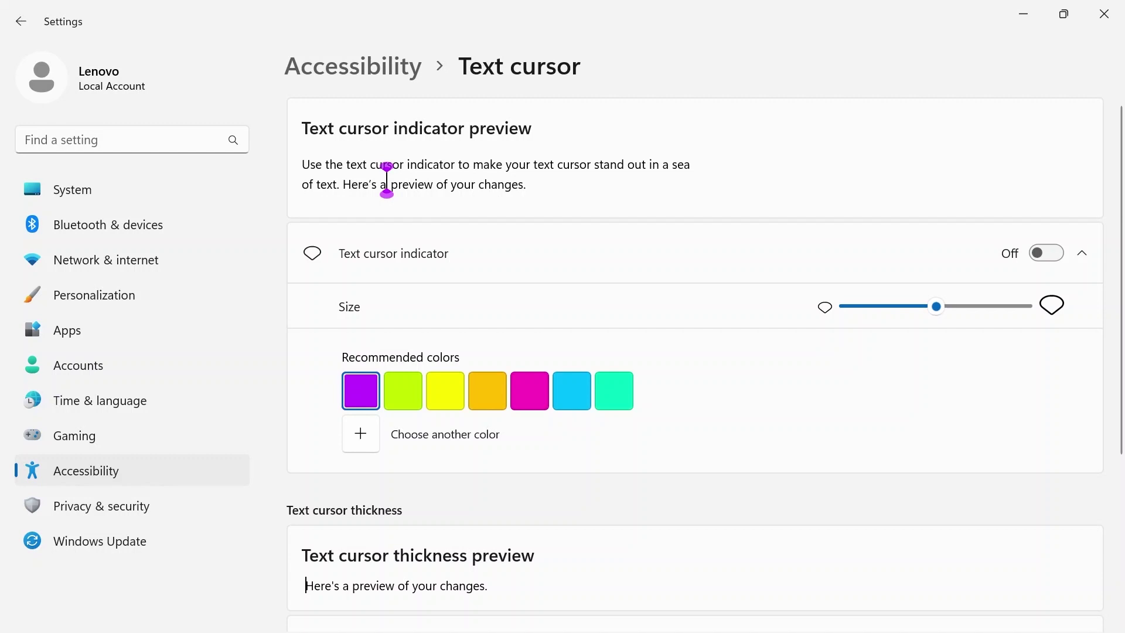
Step: Turn on the text cursor indicator and try light blue, mint green and purple as its color
left_click(1053, 253)
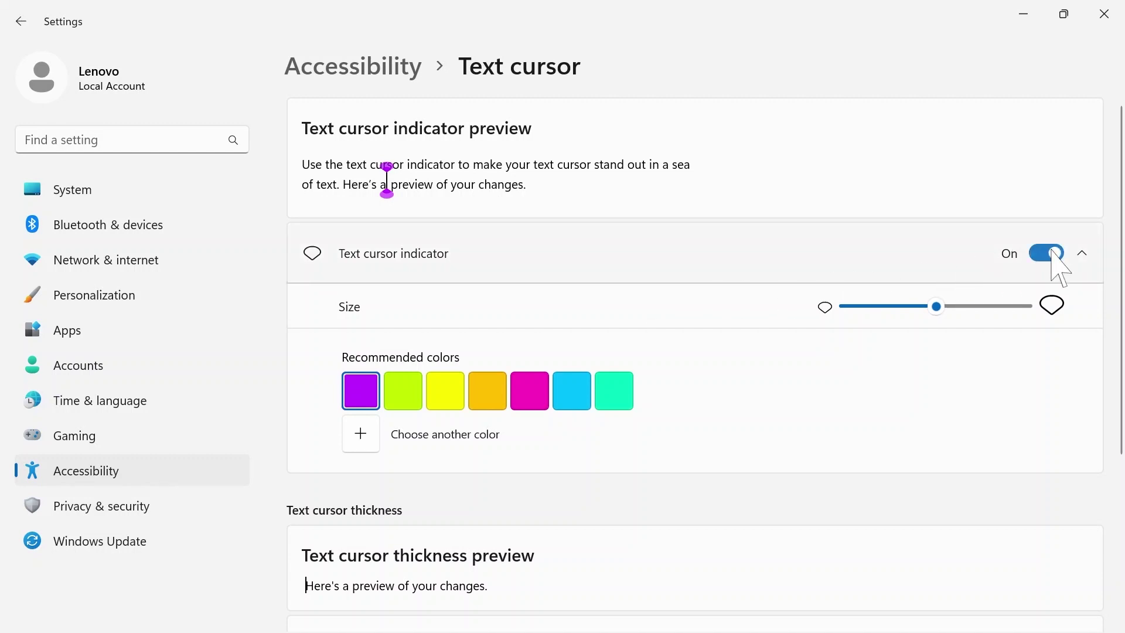
mouse_move(936, 305)
left_mouse_down()
mouse_move(975, 306)
mouse_move(936, 306)
left_mouse_up()
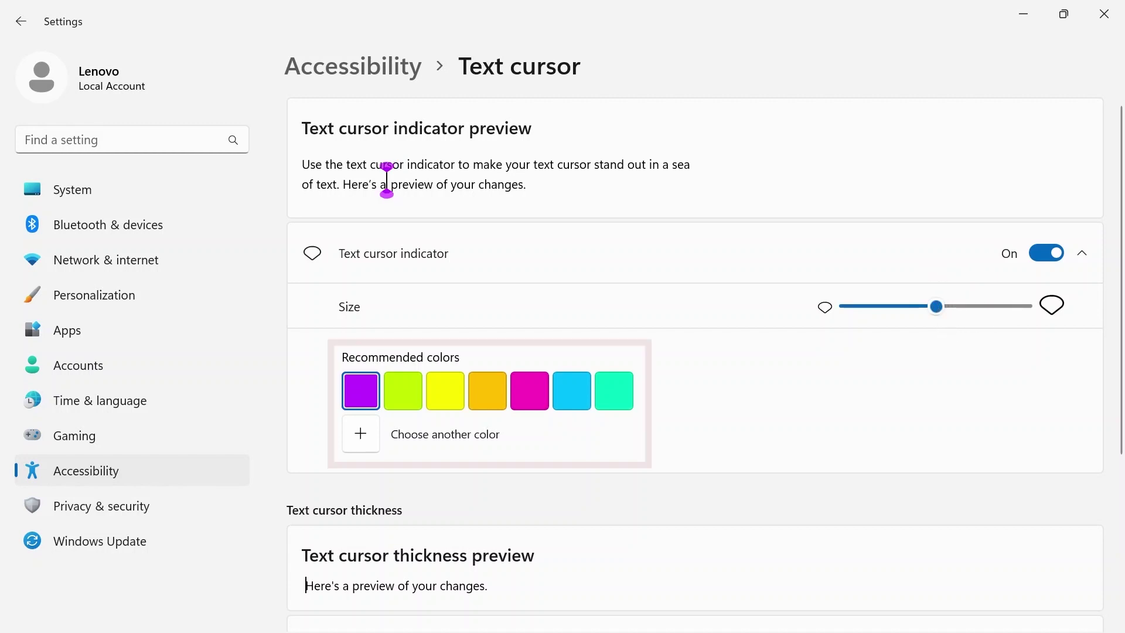
left_click(572, 391)
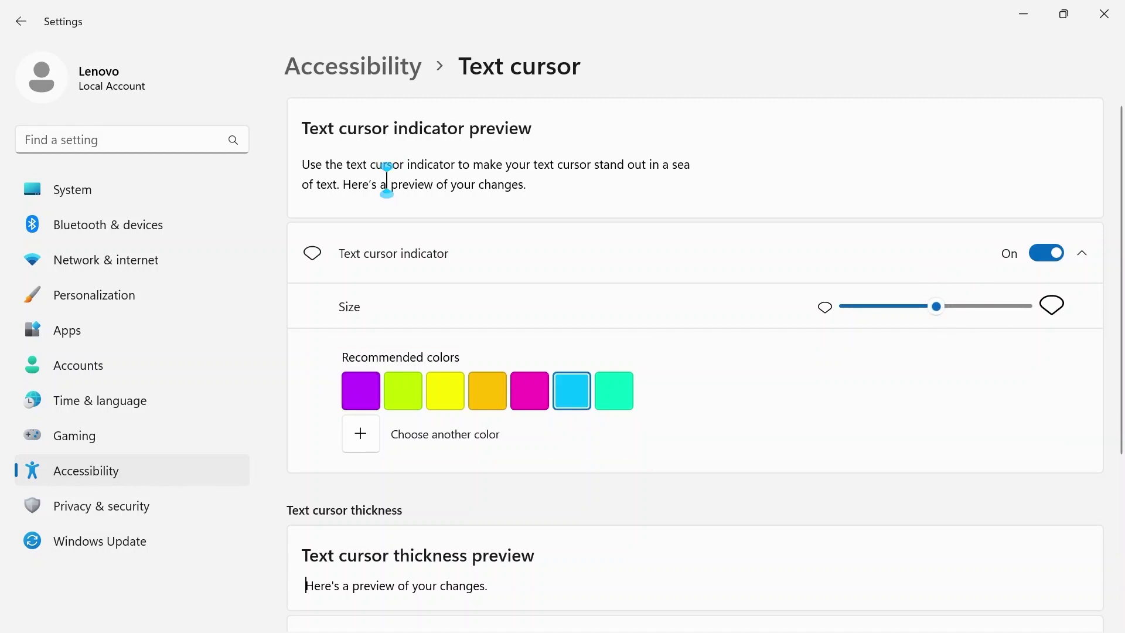
left_click(614, 391)
left_click(361, 391)
left_click(361, 434)
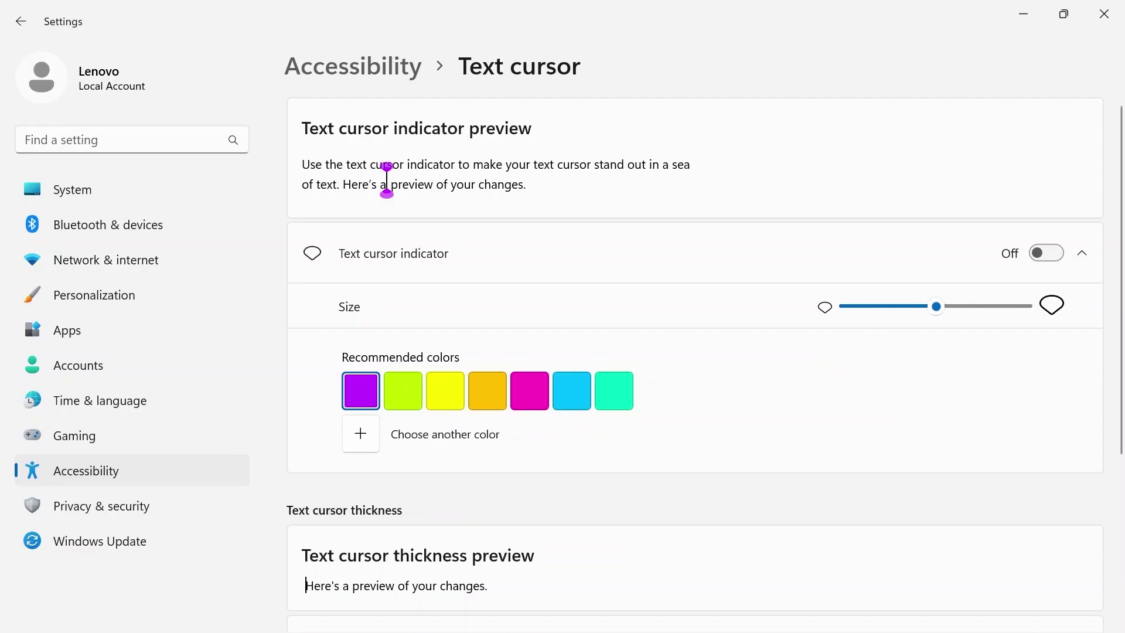
Step: Leave the text cursor settings, open the Magnifier settings and turn Magnifier on
scroll(696, 364, "down", 4)
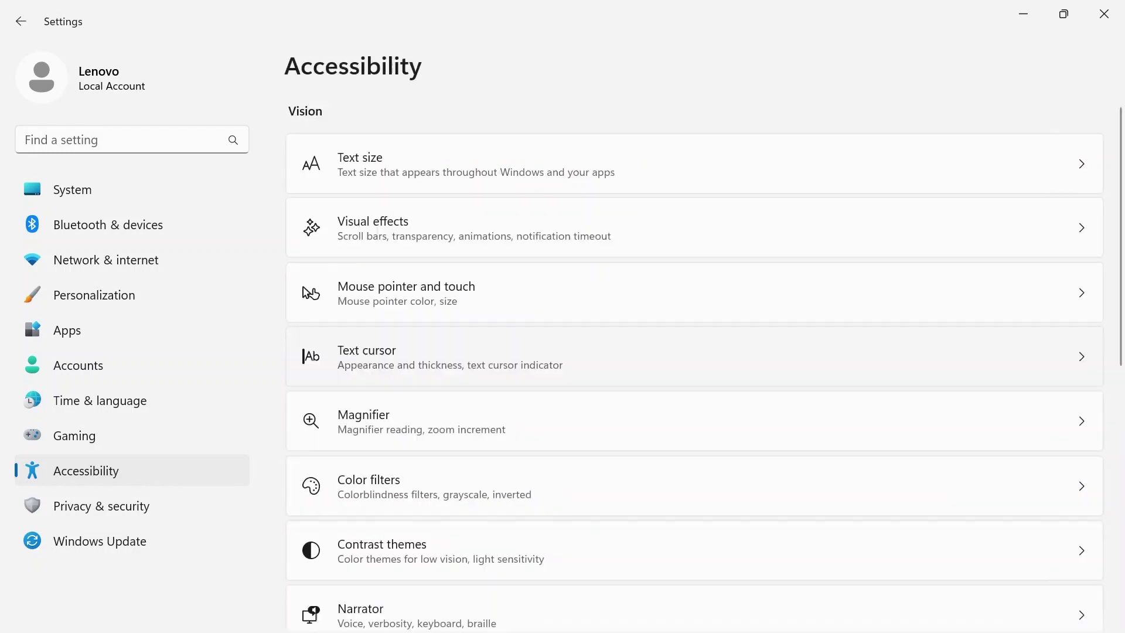
left_click(695, 421)
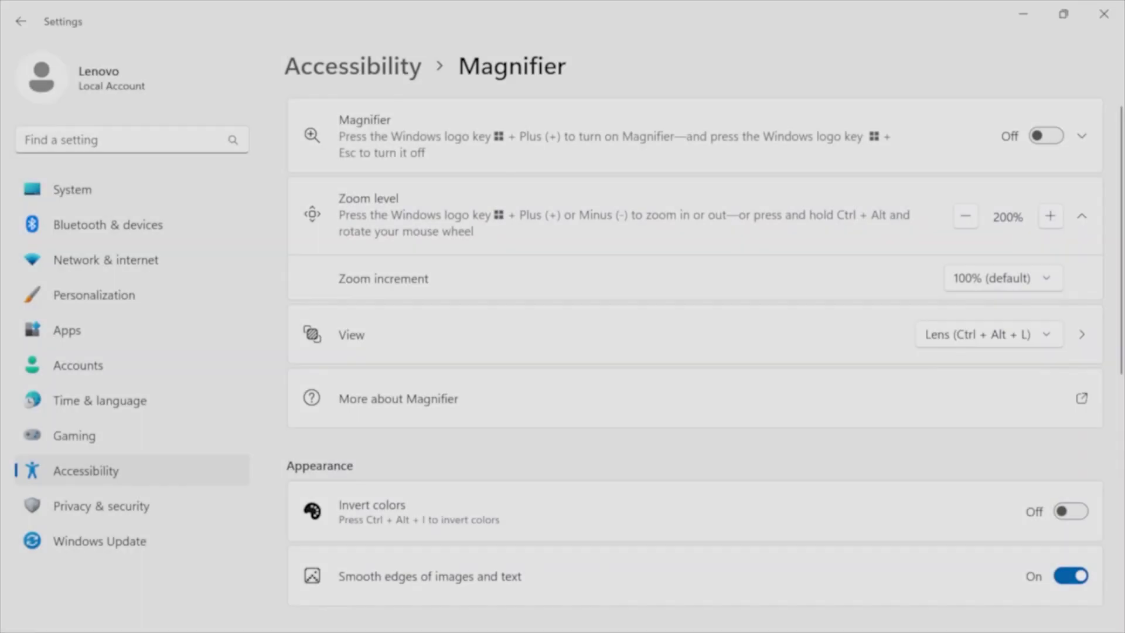
key("super+plus")
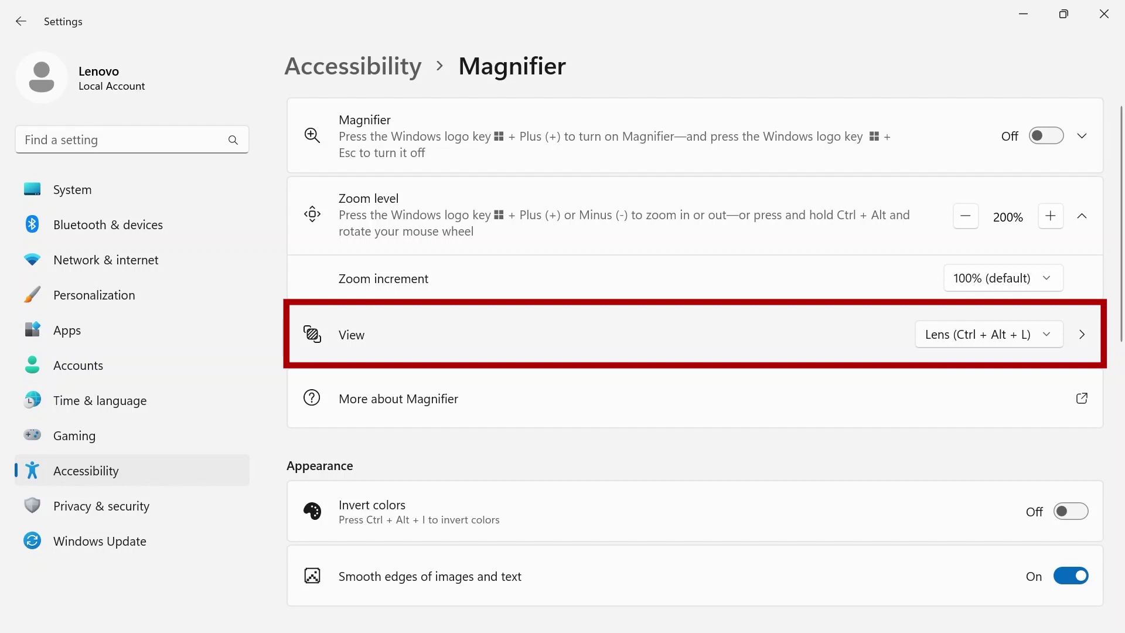
Step: Set the Magnifier view to Docked and enlarge the docked area to about a third of the screen height
left_click(989, 335)
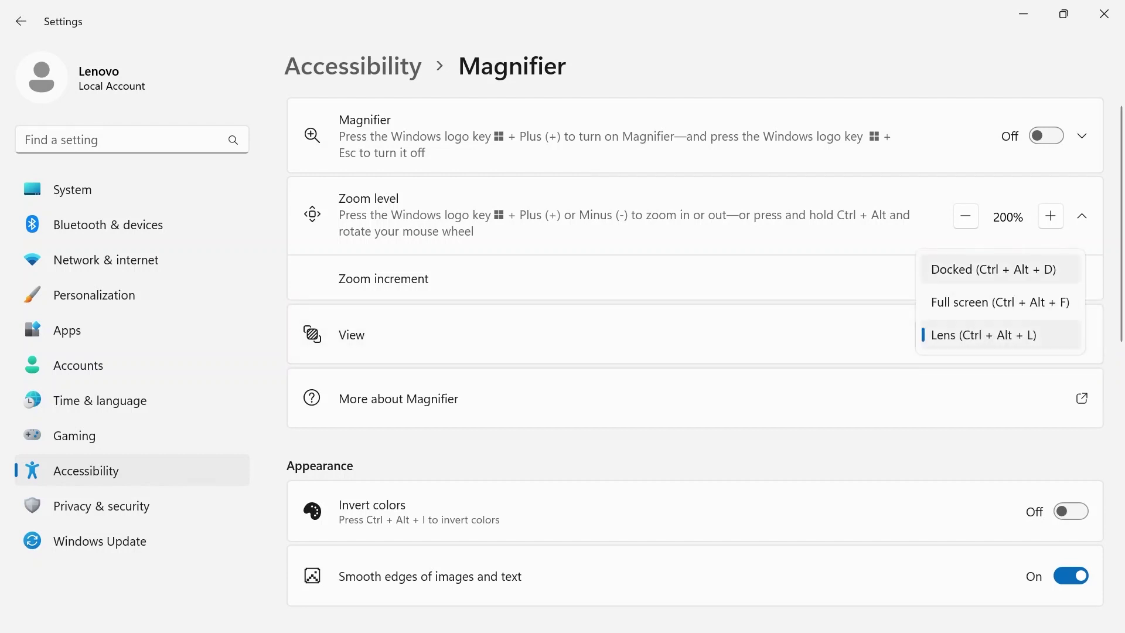
left_click(994, 270)
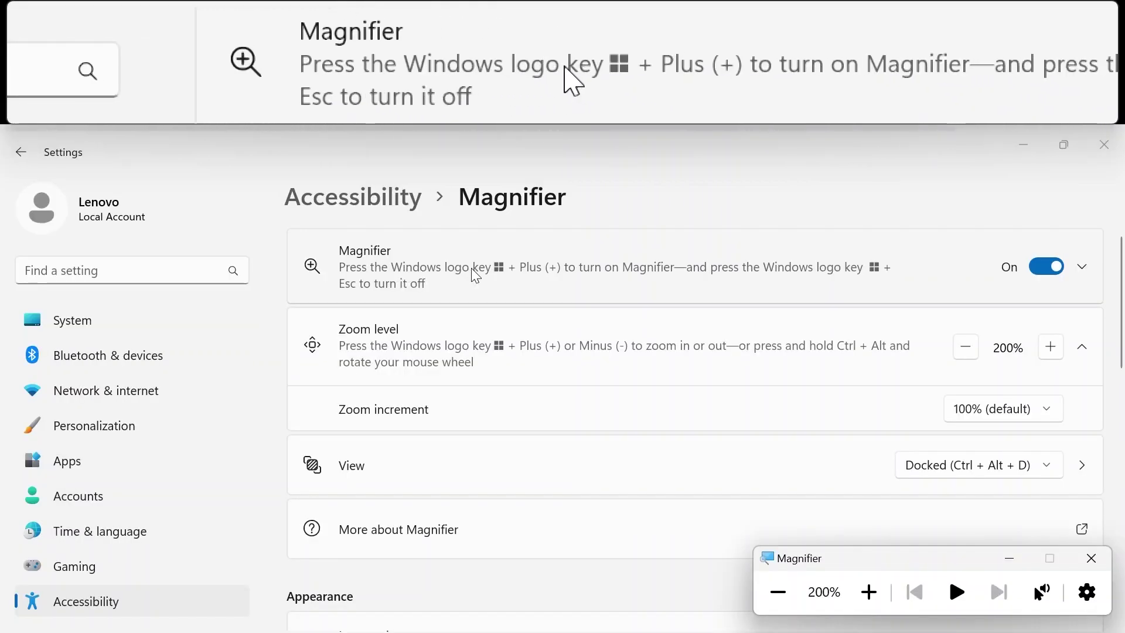
left_click_drag(457, 125, 456, 217)
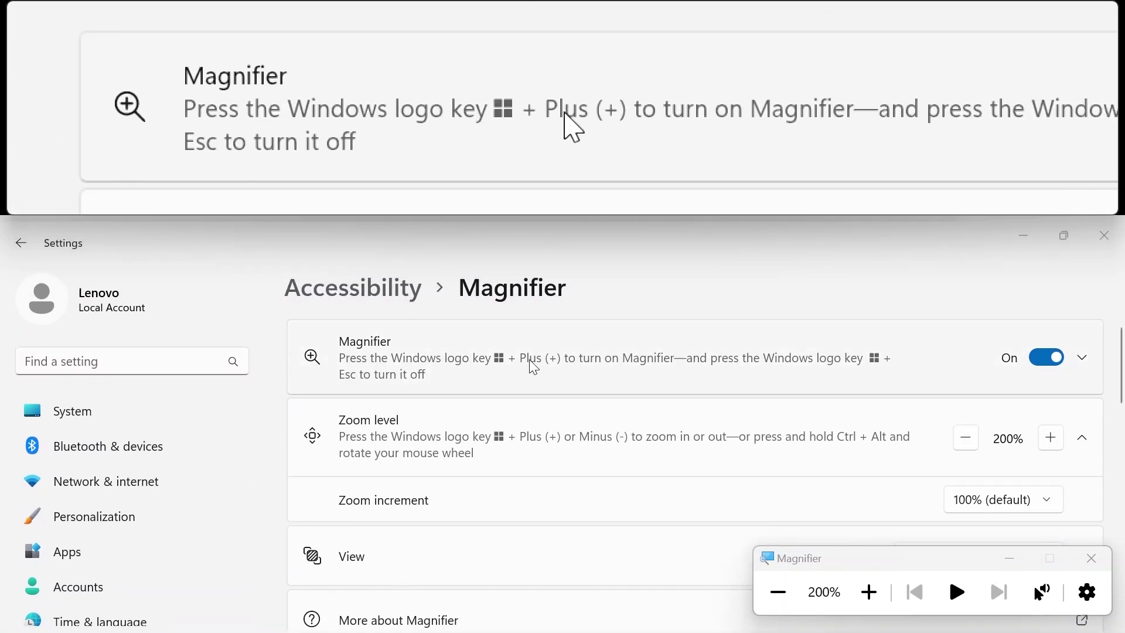
Step: Restart Magnifier to show the full-screen view and switch its view to Lens
key("super+Escape")
key("super+plus")
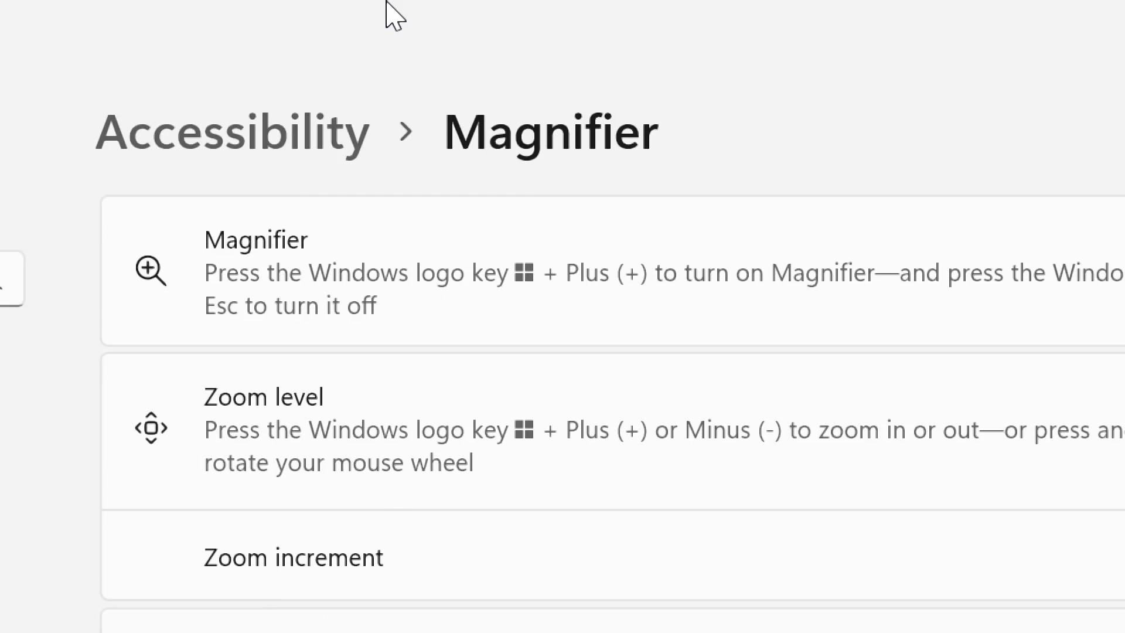
key("ctrl+alt+l")
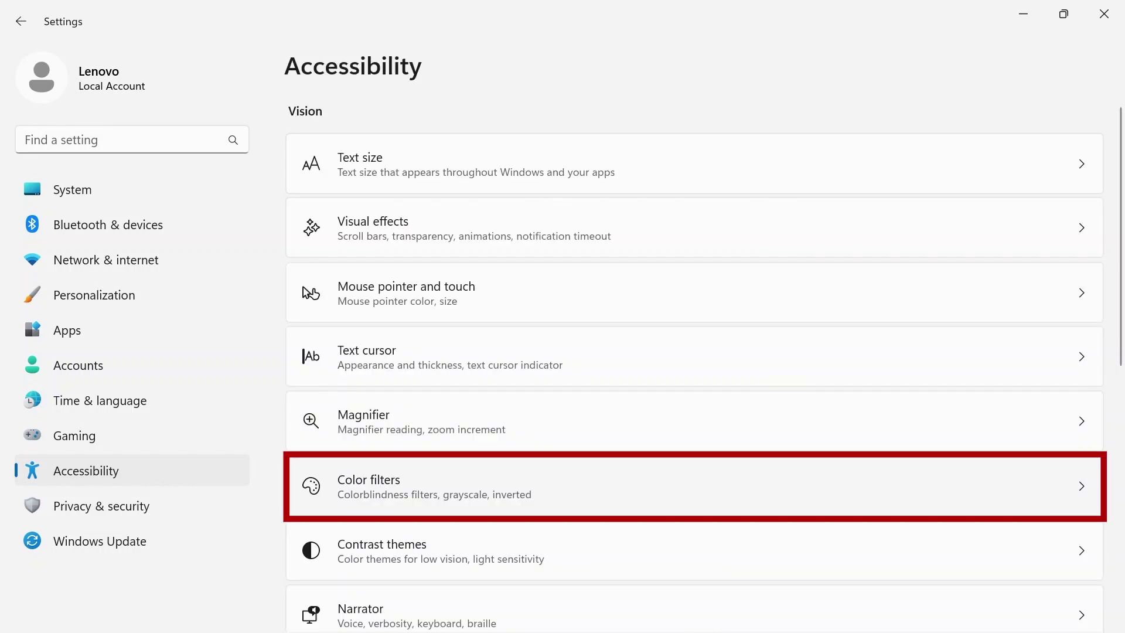
Step: Open the Color filters settings, turn the filters on and choose Red-green (green weak, deuteranopia)
left_click(695, 486)
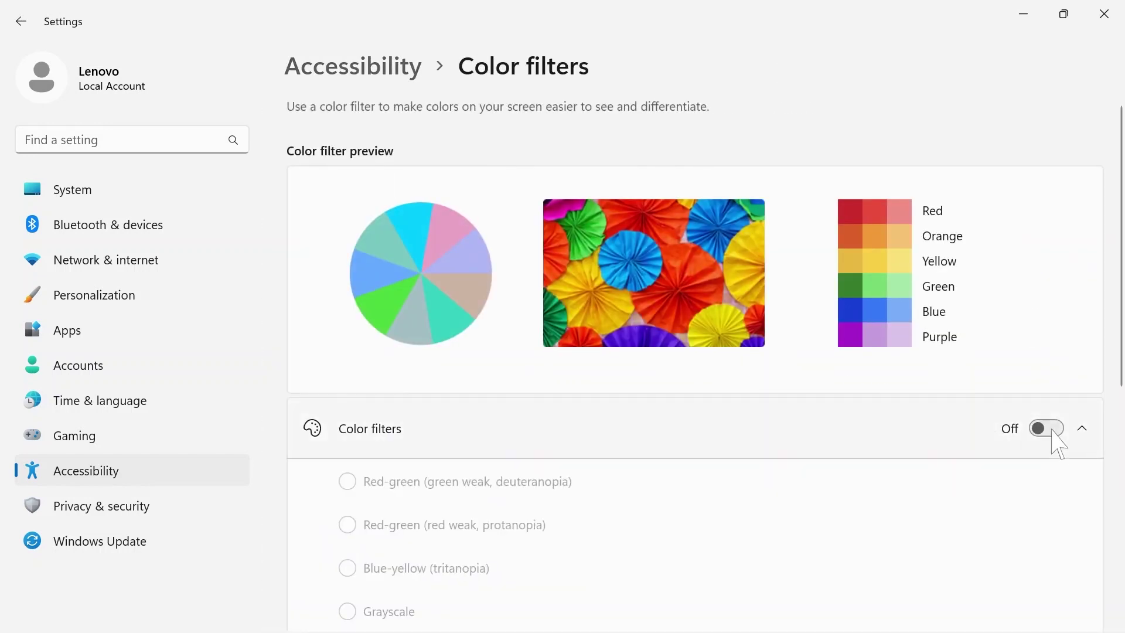
left_click(1049, 428)
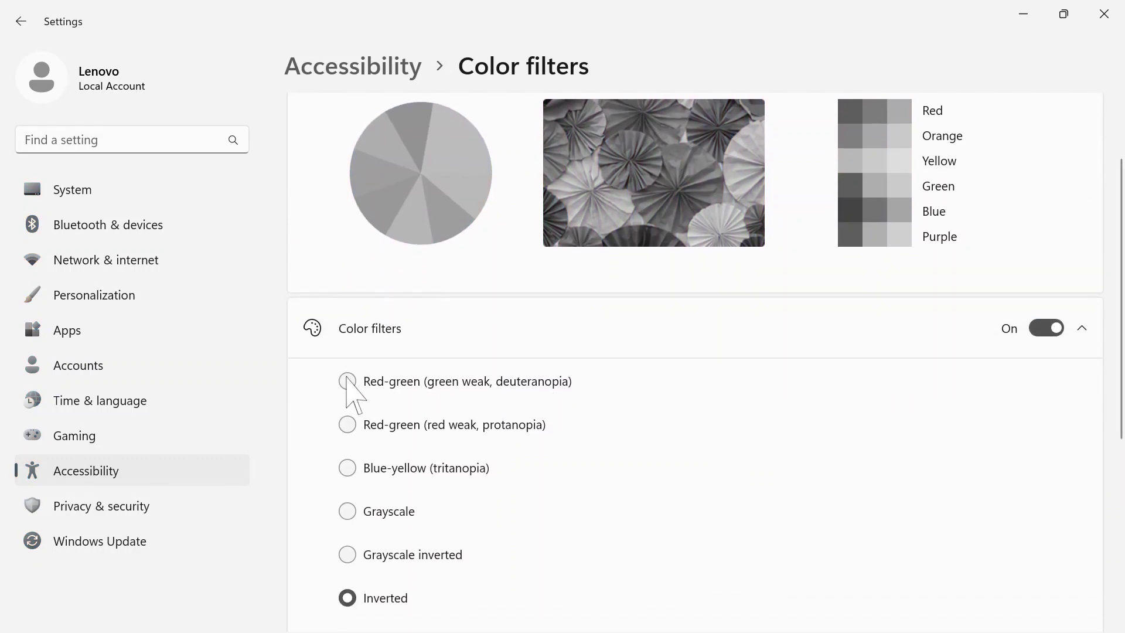
left_click(347, 381)
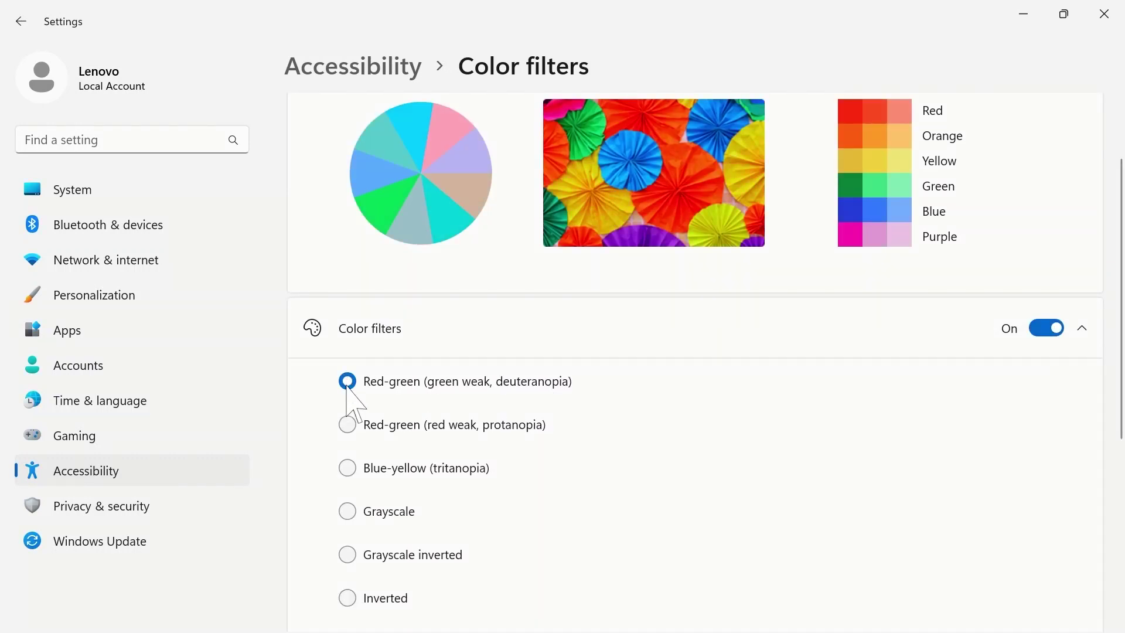
Step: Try the Red-green (red weak, protanopia), Blue-yellow (tritanopia), Grayscale, Grayscale inverted and Inverted color filters one after another
left_click(347, 424)
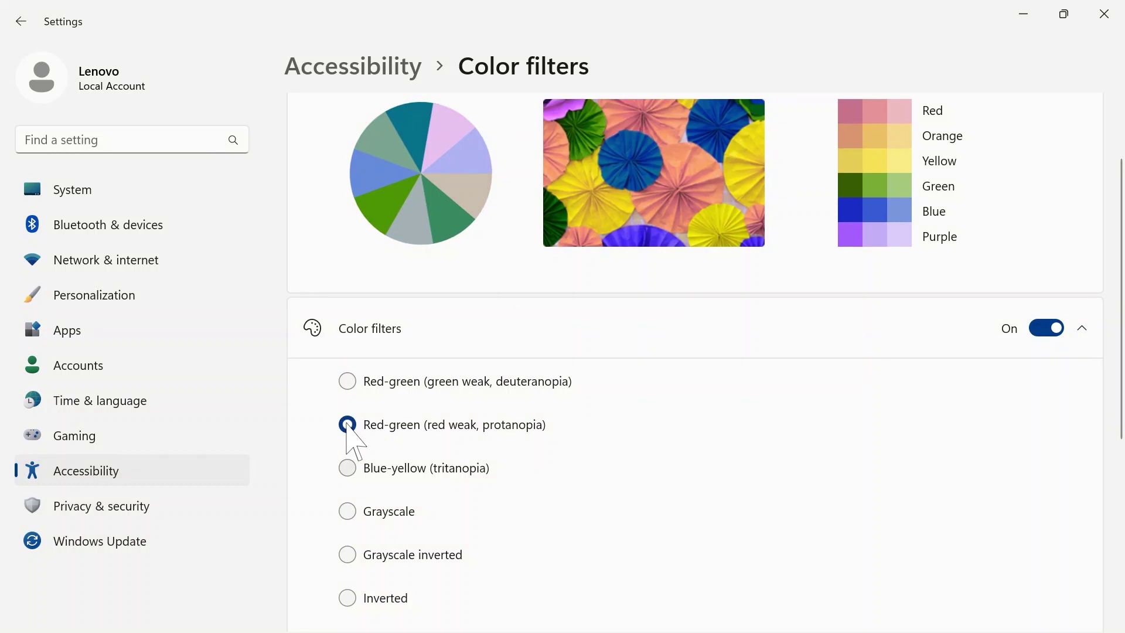
left_click(347, 468)
left_click(347, 512)
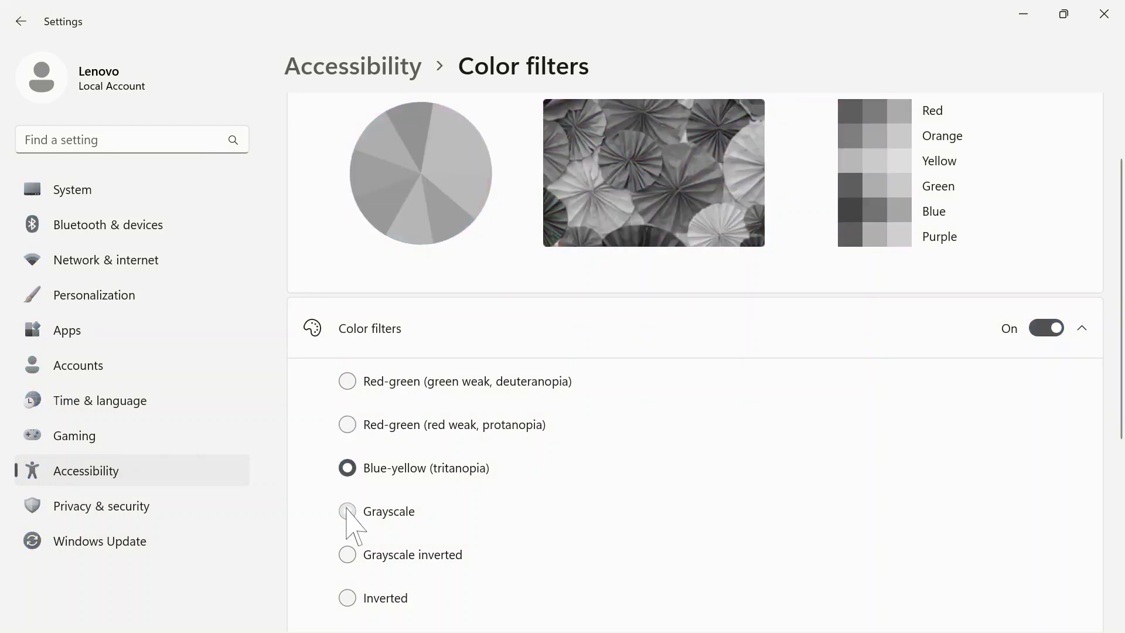
left_click(347, 554)
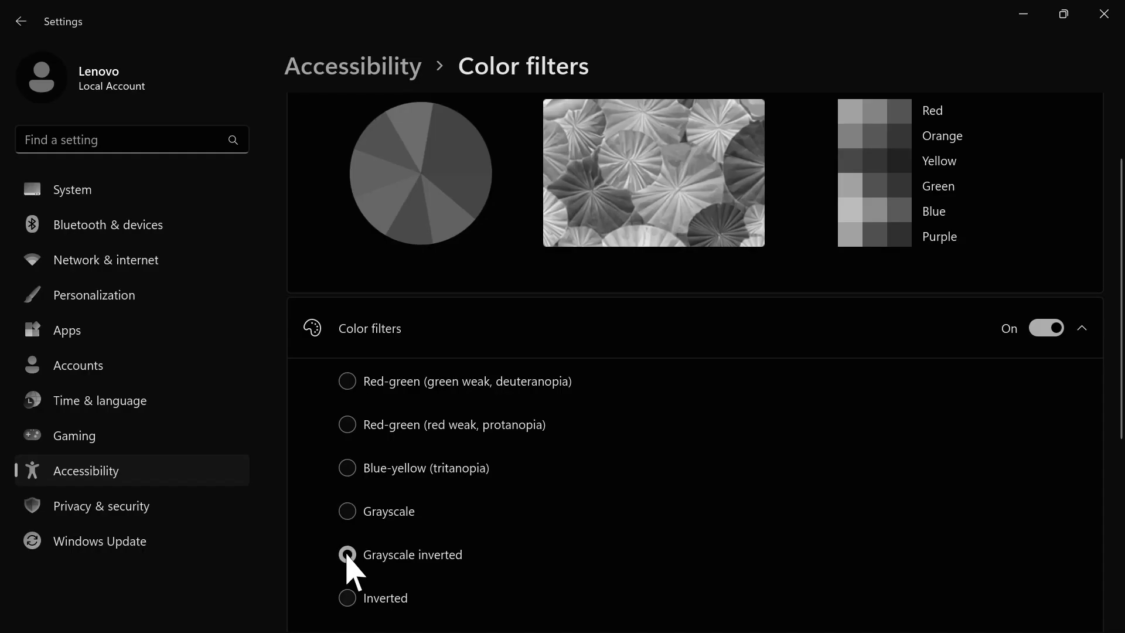
left_click(347, 597)
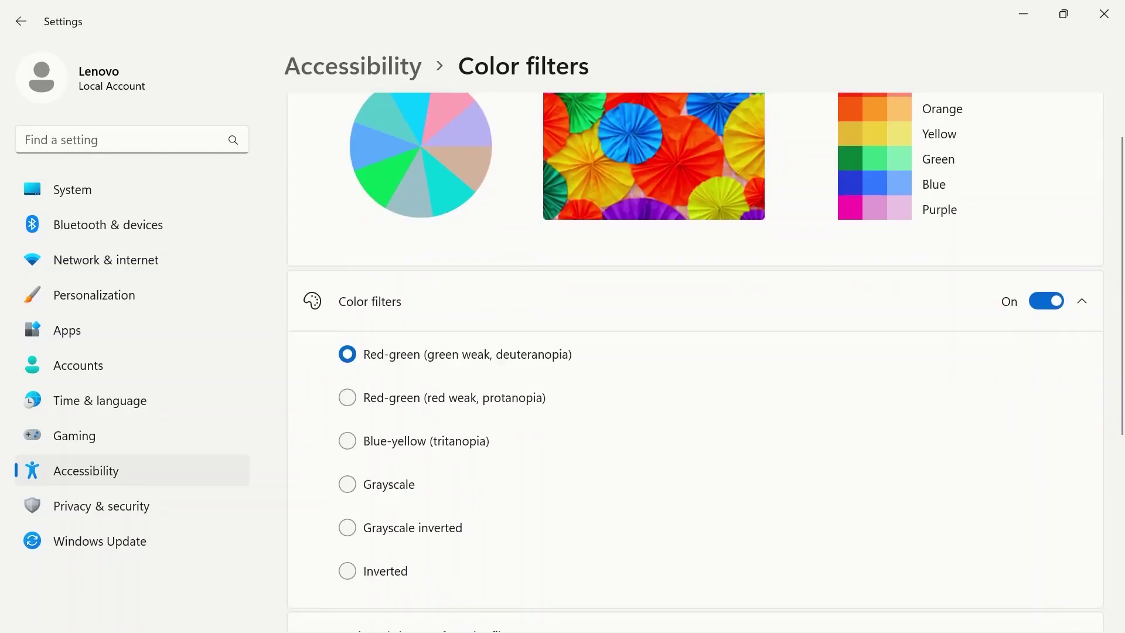
Step: Turn on the keyboard shortcut for color filters
scroll(695, 352, "down", 5)
left_click(1071, 327)
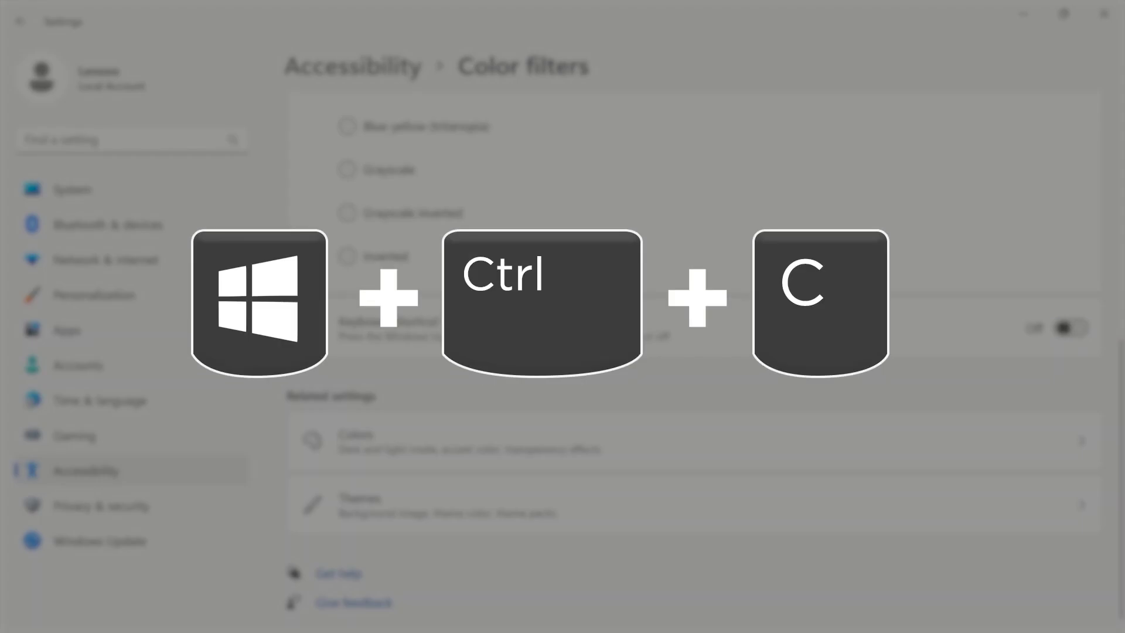
left_click(1072, 328)
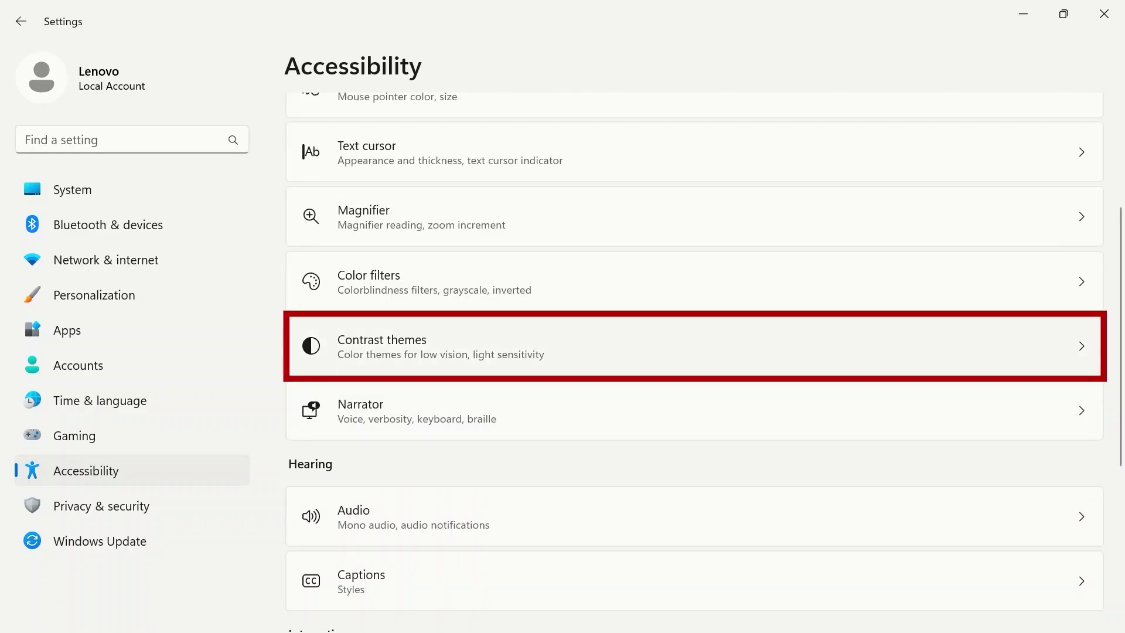
Step: Open the Contrast themes settings and select the Aquatic theme
left_click(694, 346)
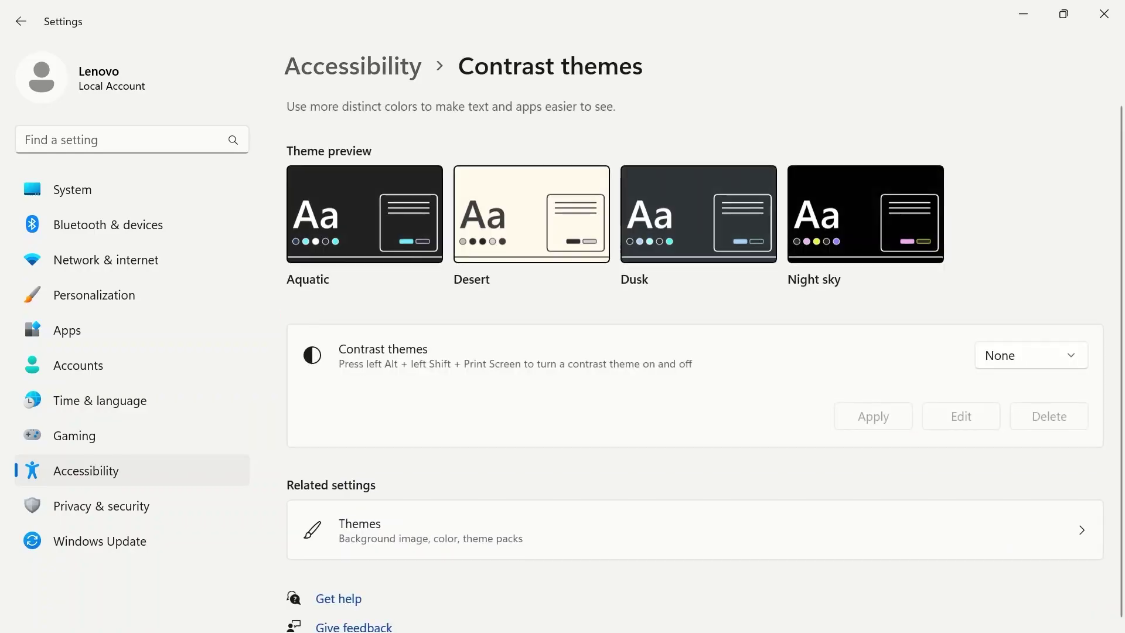
left_click(1035, 356)
left_click(1036, 390)
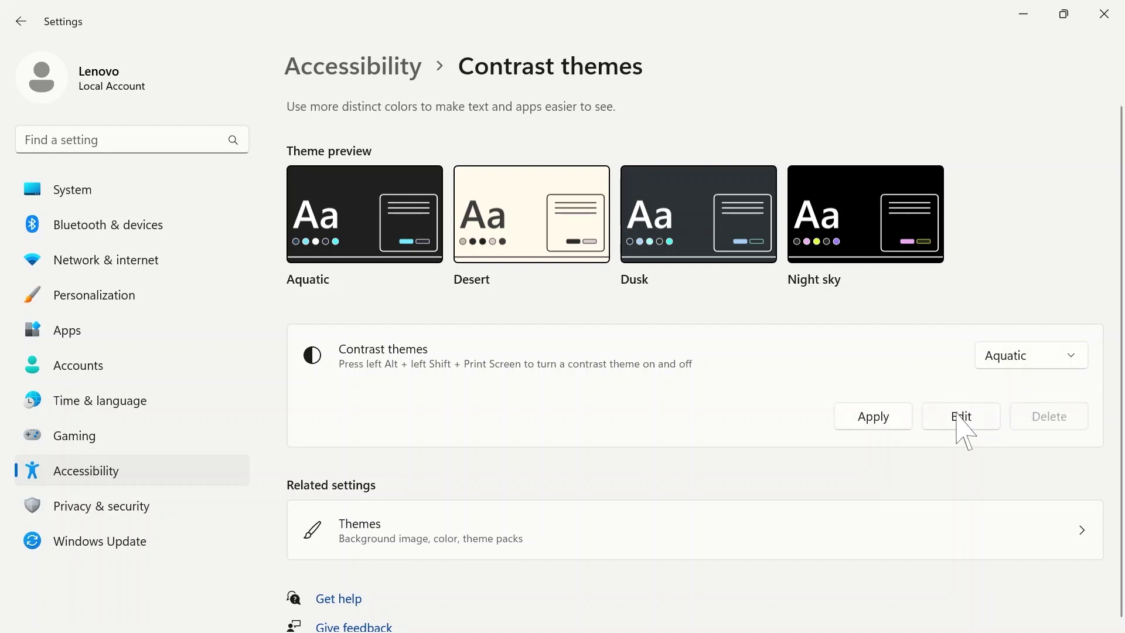
Step: Try changing the Aquatic theme's hyperlink text color to red, and discard the theme edits
left_click(959, 417)
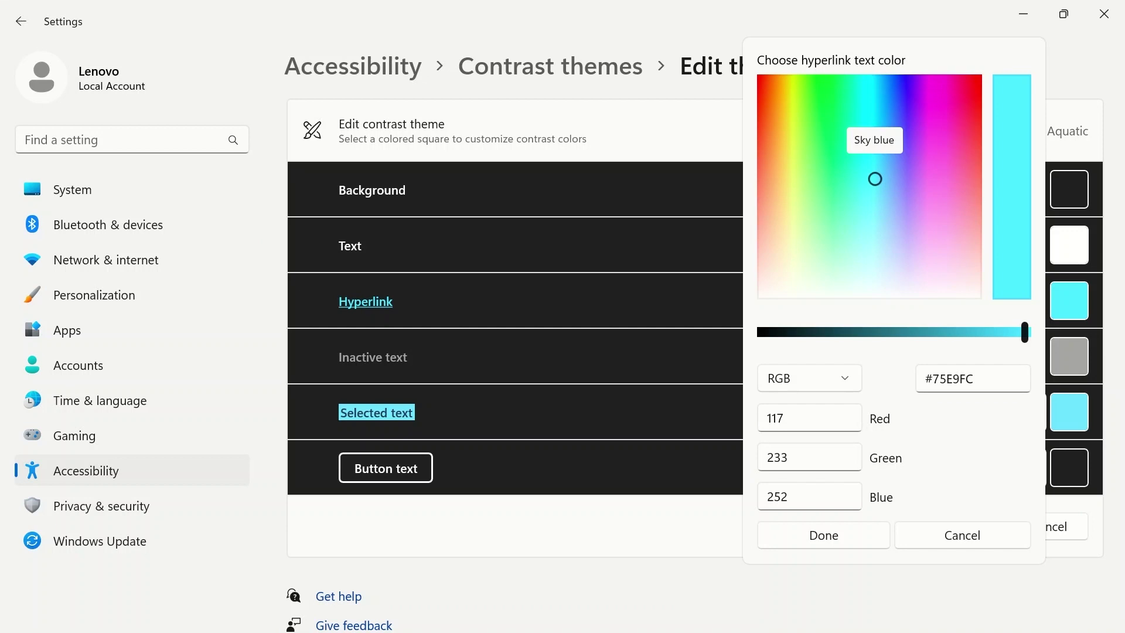
left_click(874, 90)
left_click(978, 86)
left_click(823, 536)
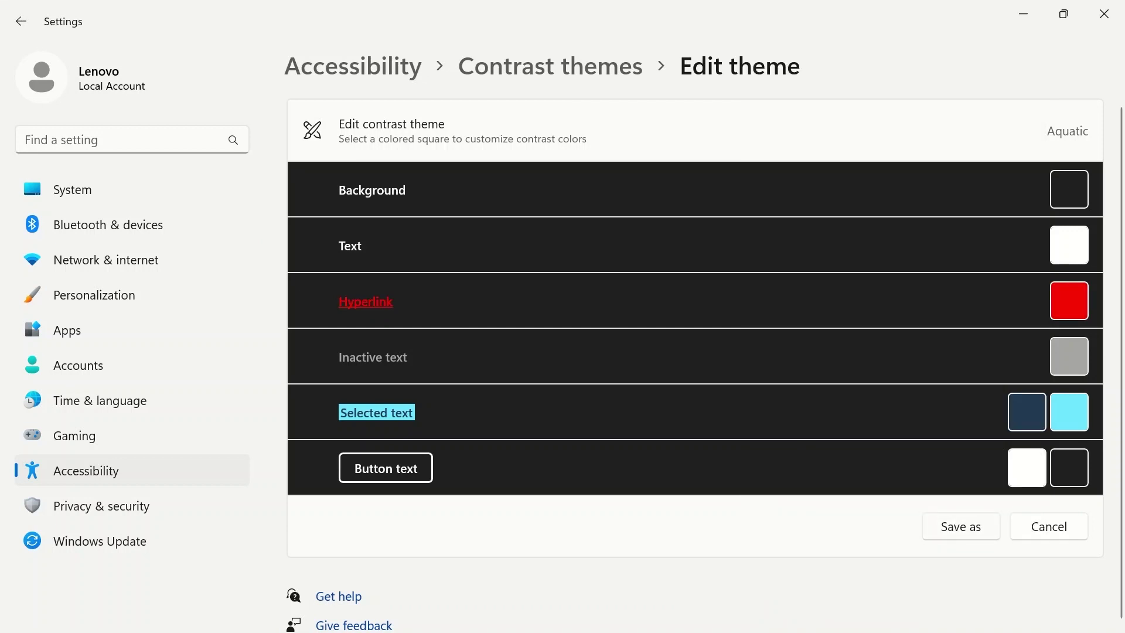
left_click(1049, 527)
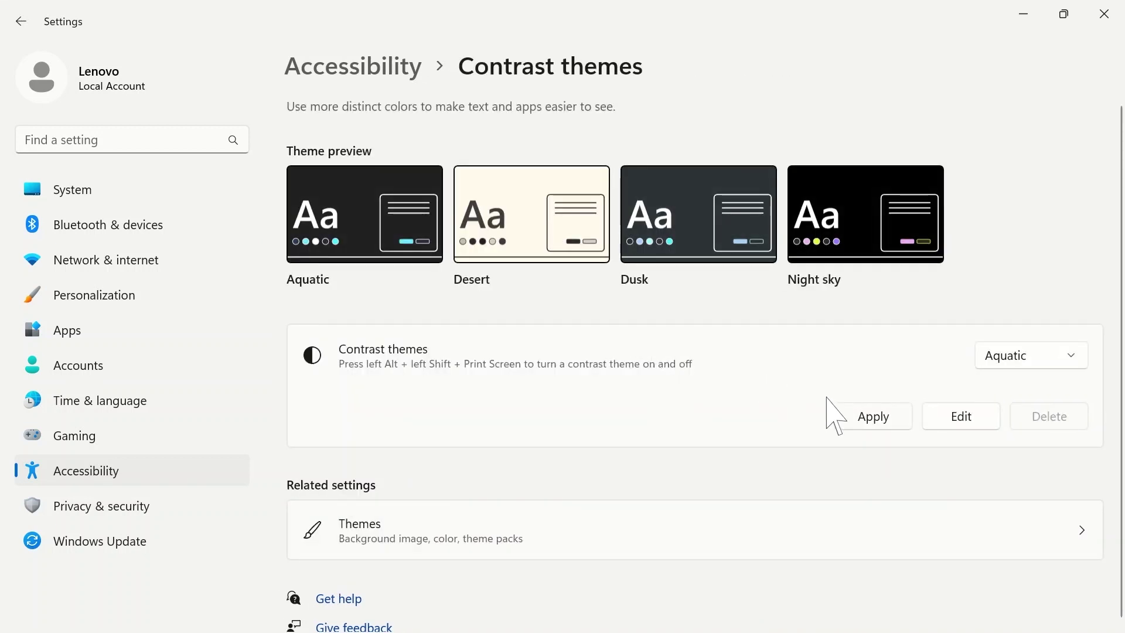
Step: Apply the Aquatic contrast theme
left_click(873, 421)
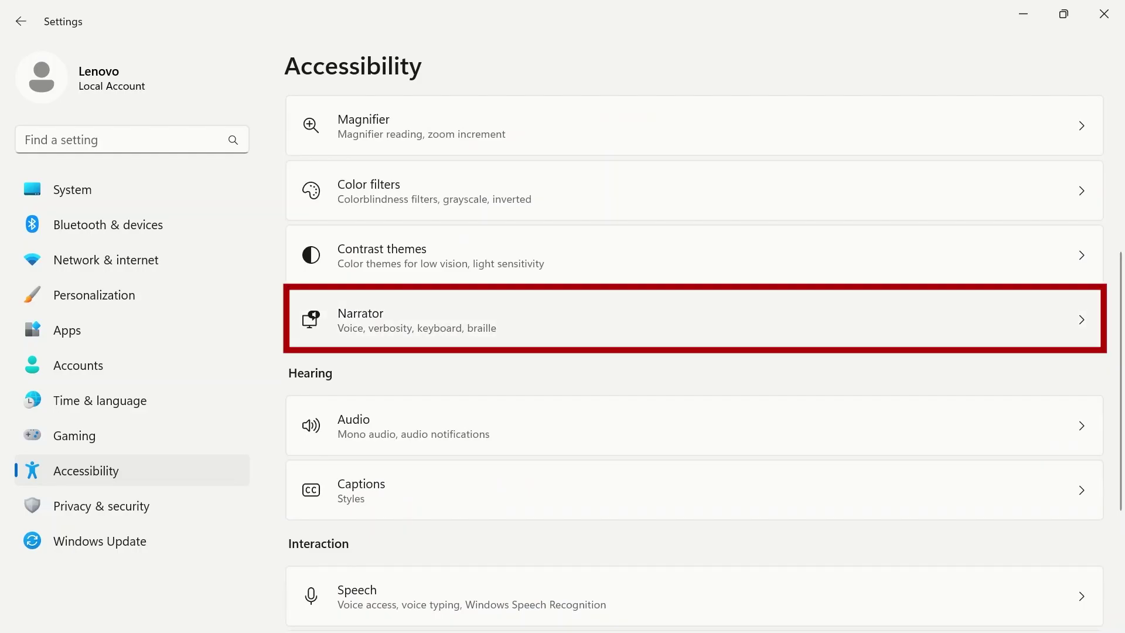
Step: Open the Narrator settings and examine the voice, audio output, verbosity, mouse and keyboard, and Narrator cursor options
left_click(695, 320)
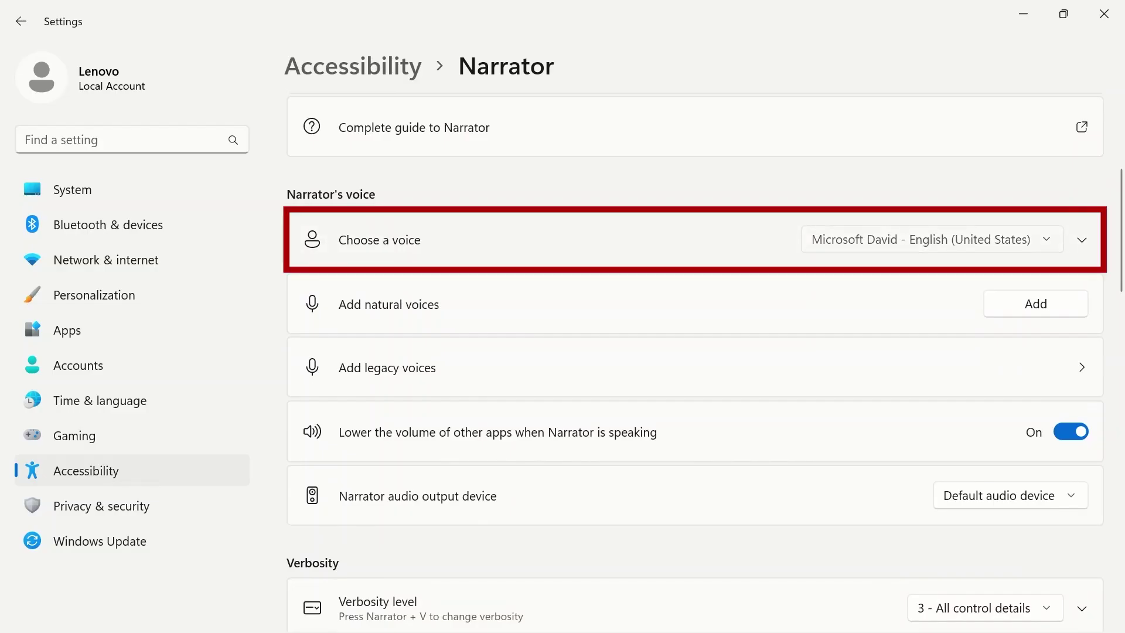
key("space")
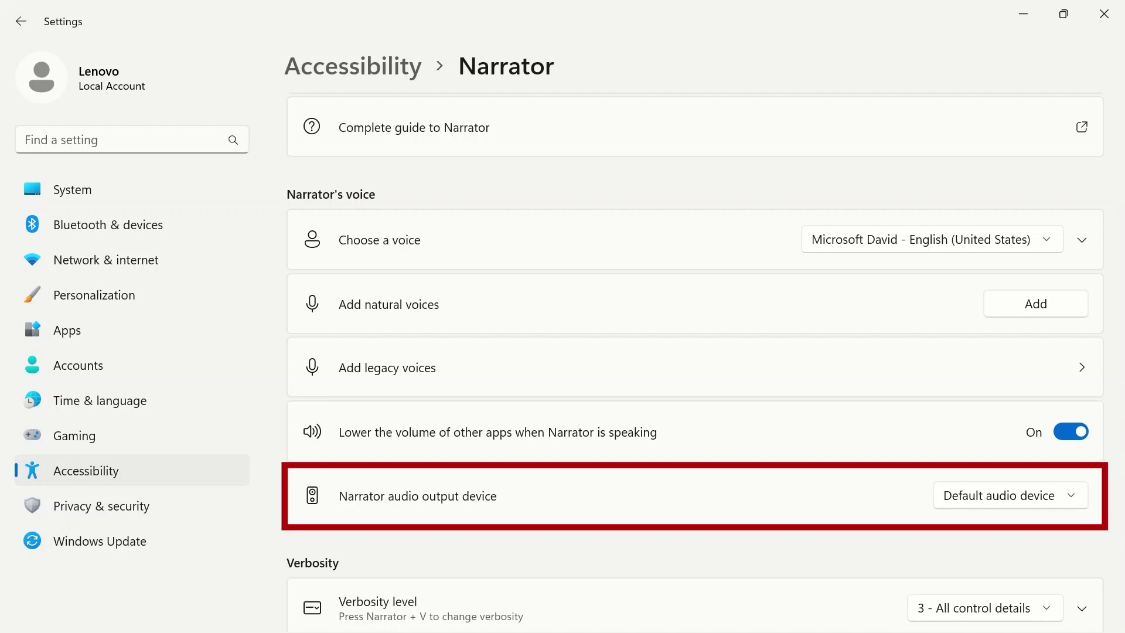
scroll(695, 359, "up", 1)
scroll(695, 359, "down", 6)
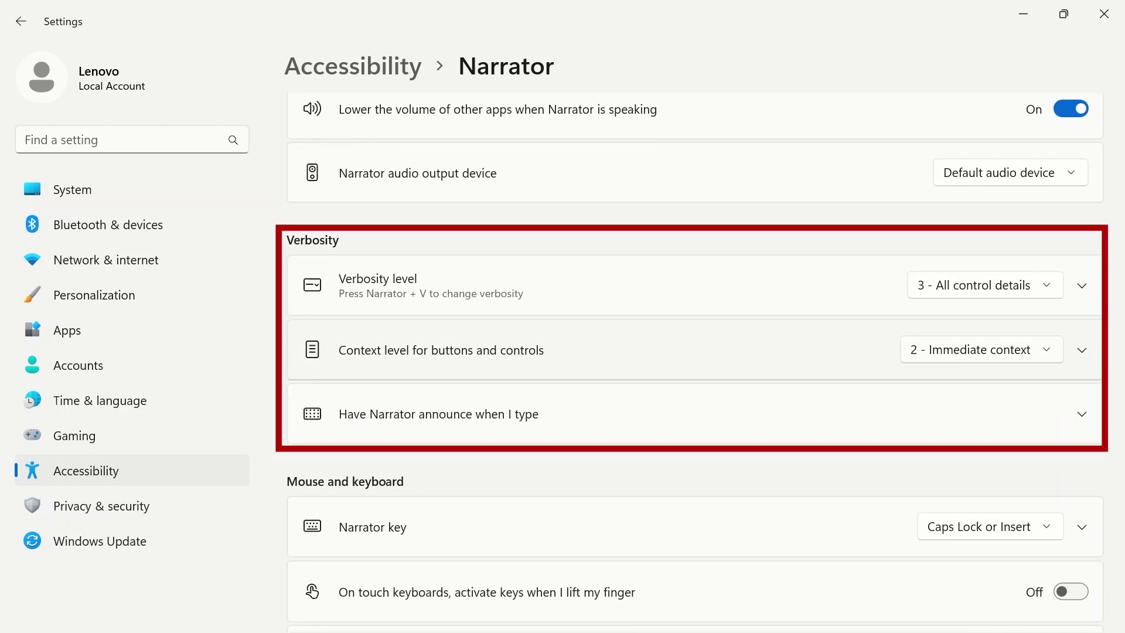
scroll(695, 360, "down", 4)
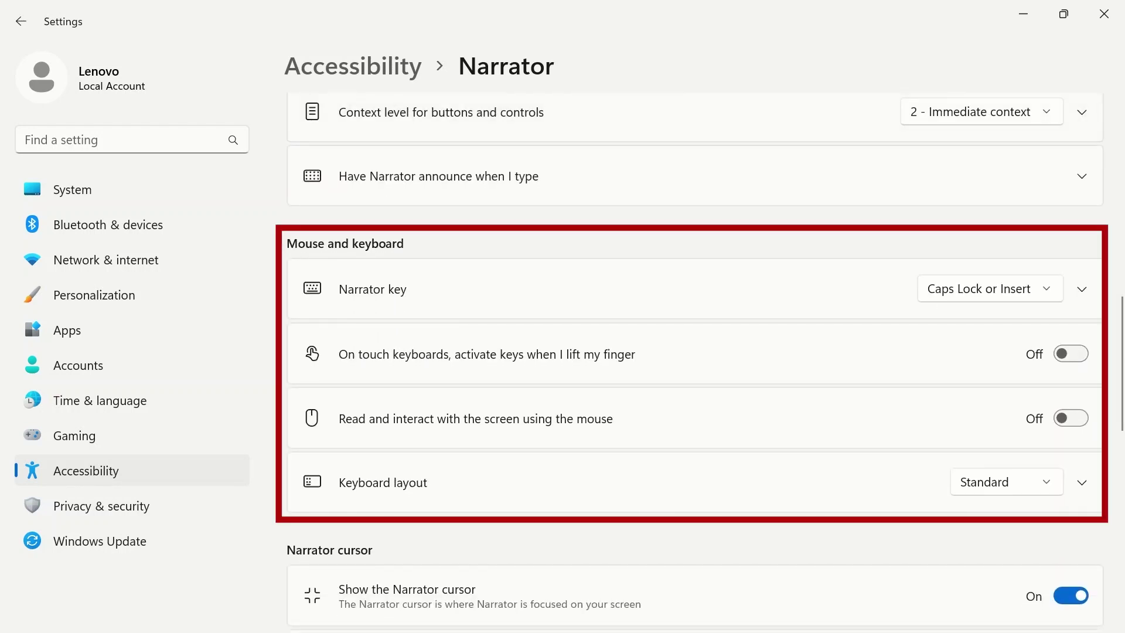
scroll(695, 359, "down", 6)
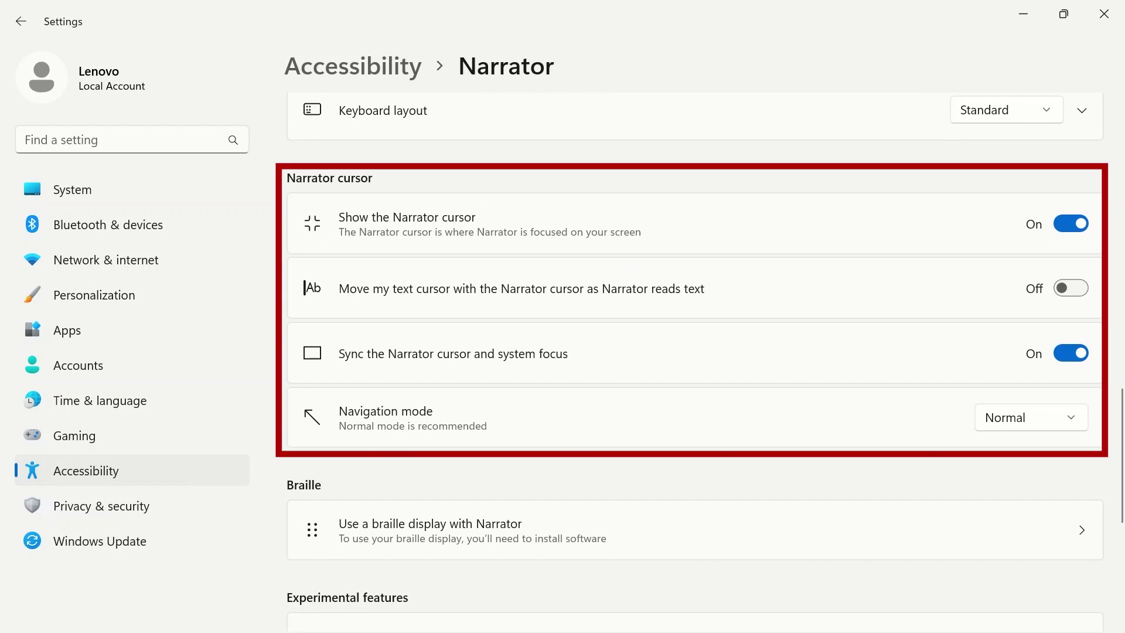
scroll(695, 359, "down", 4)
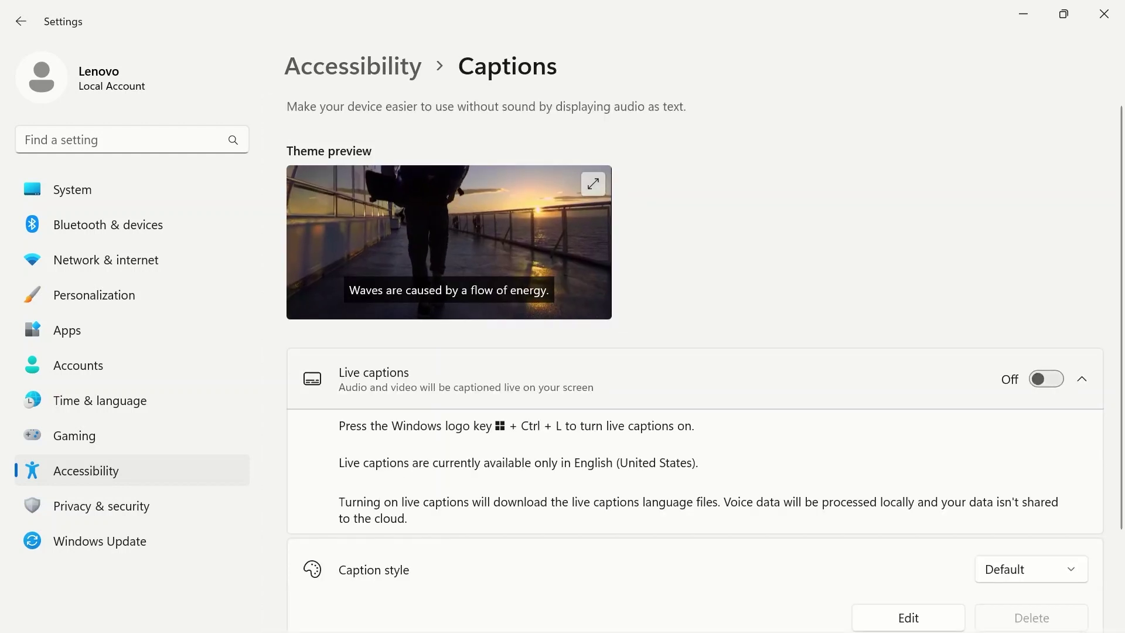
Step: Turn on live captions in the Captions settings
key("super+ctrl+l")
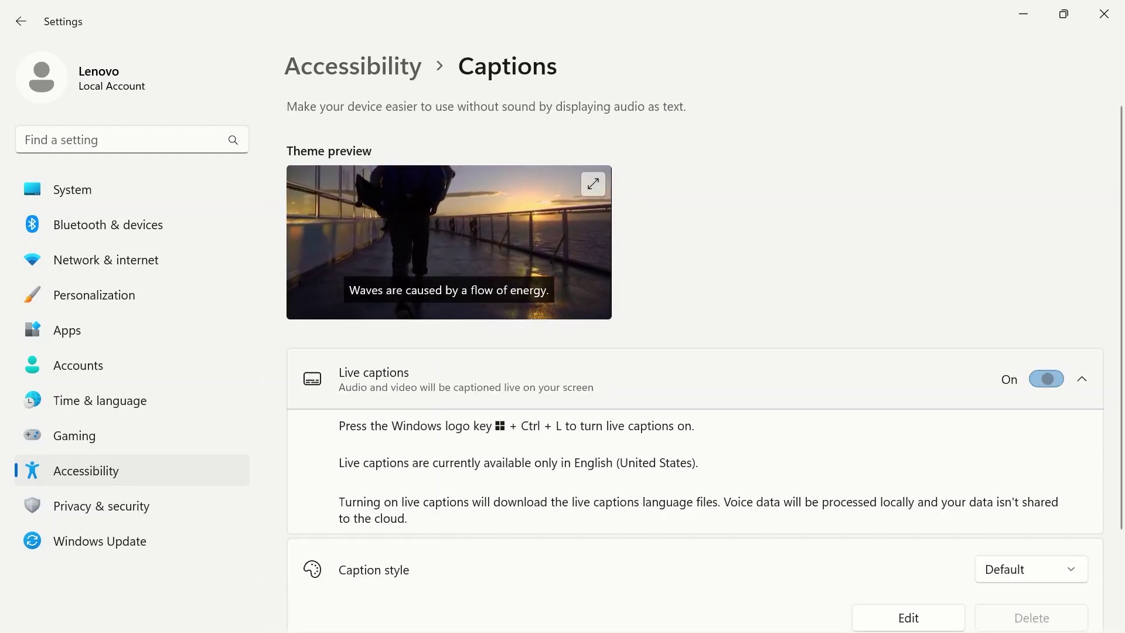